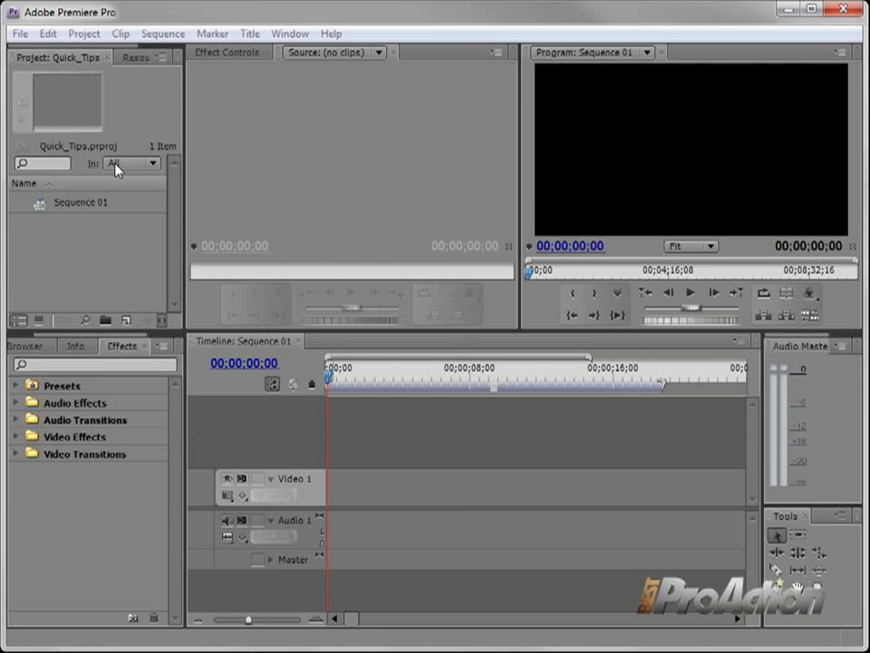
Step: Import photo1.jpg, photo2.jpg and photo3.jpg from Adobe Photoshop CS4 > Samples > Photomerge
left_click(19, 33)
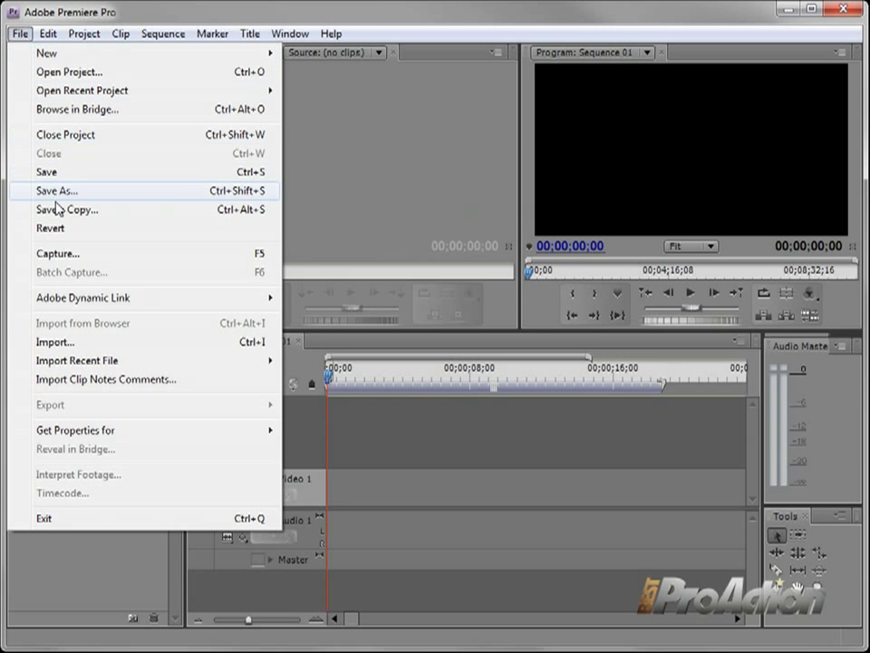
left_click(68, 342)
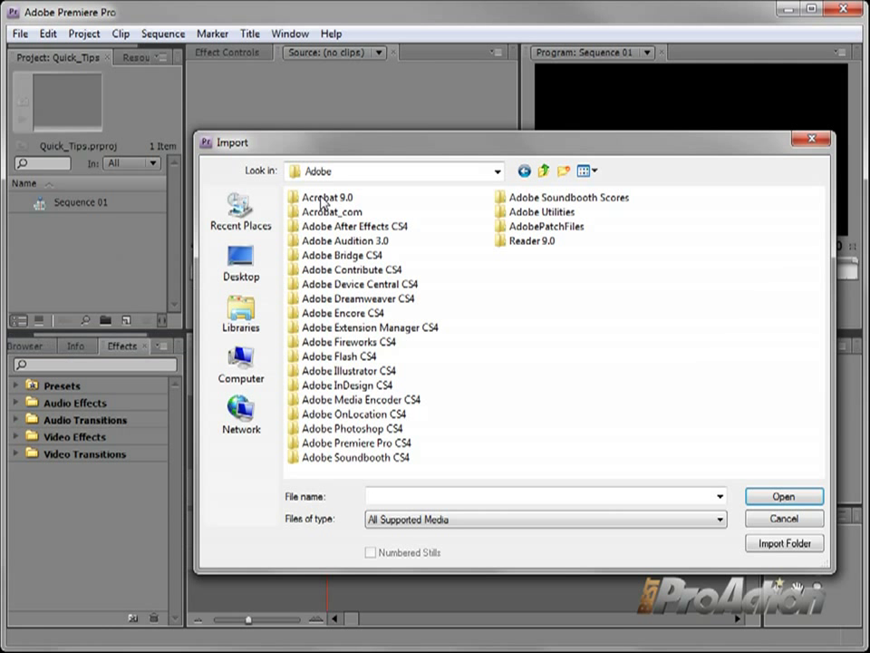
double_click(367, 429)
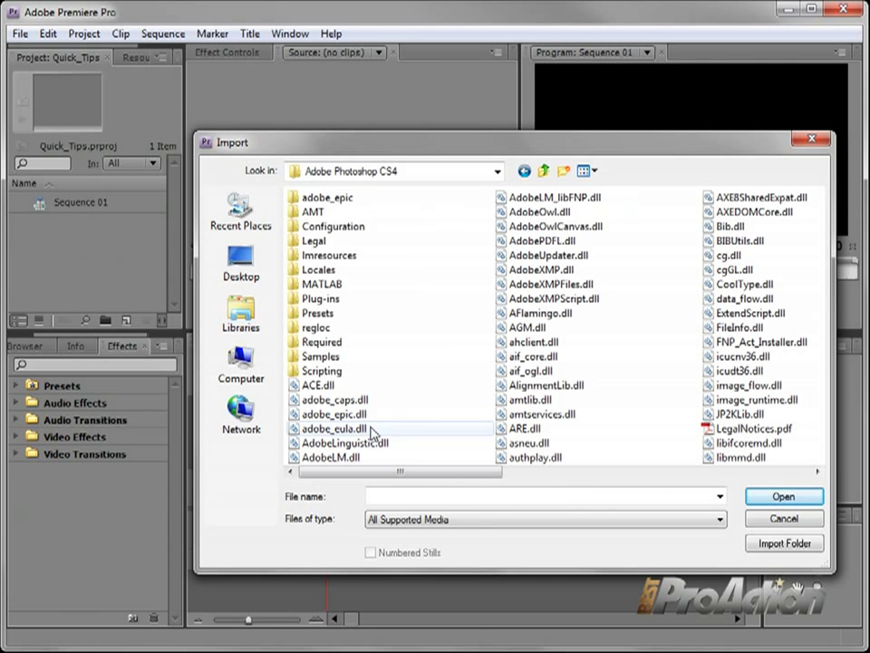
double_click(361, 357)
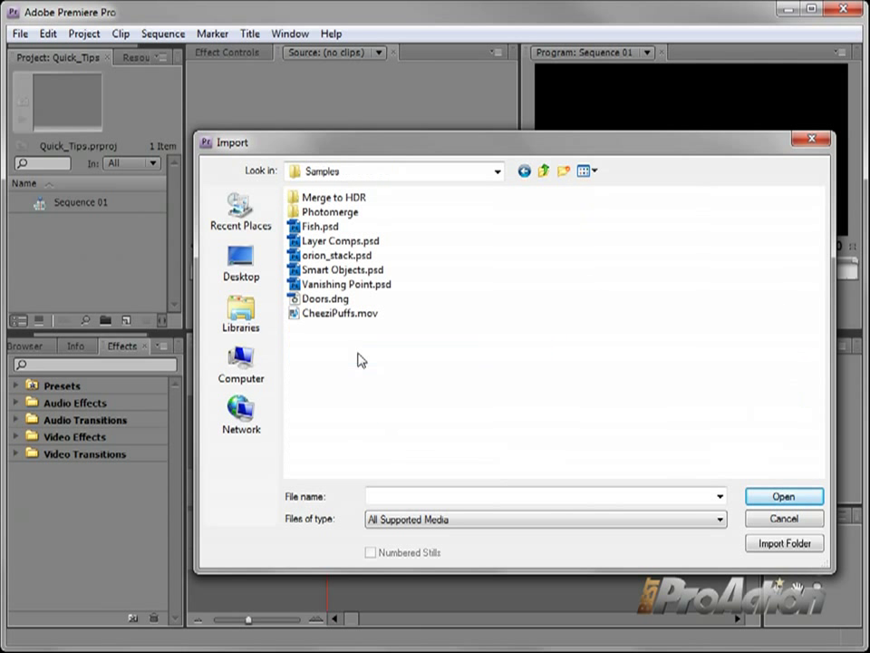
double_click(343, 218)
left_click_drag(348, 282, 309, 217)
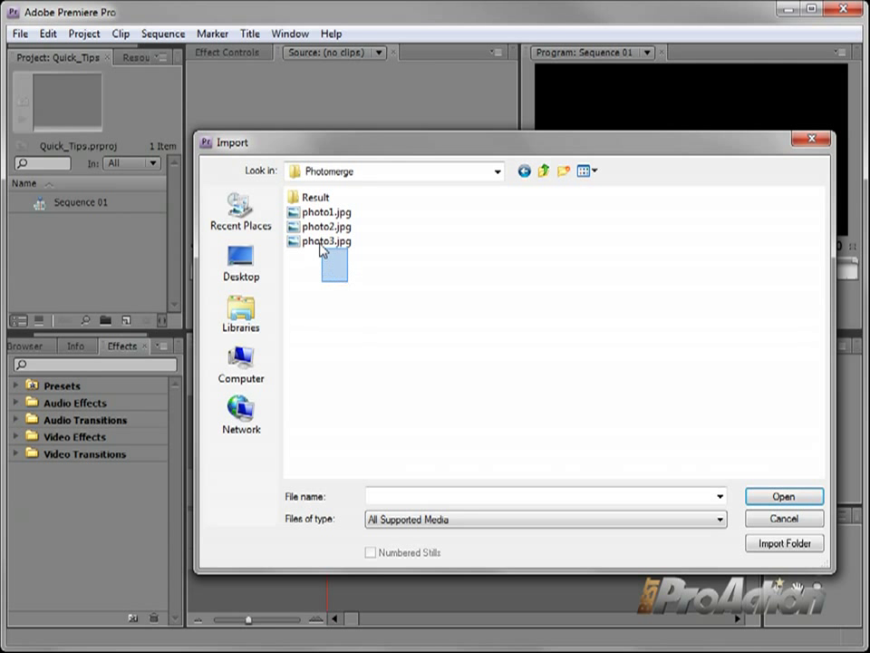
left_click(783, 498)
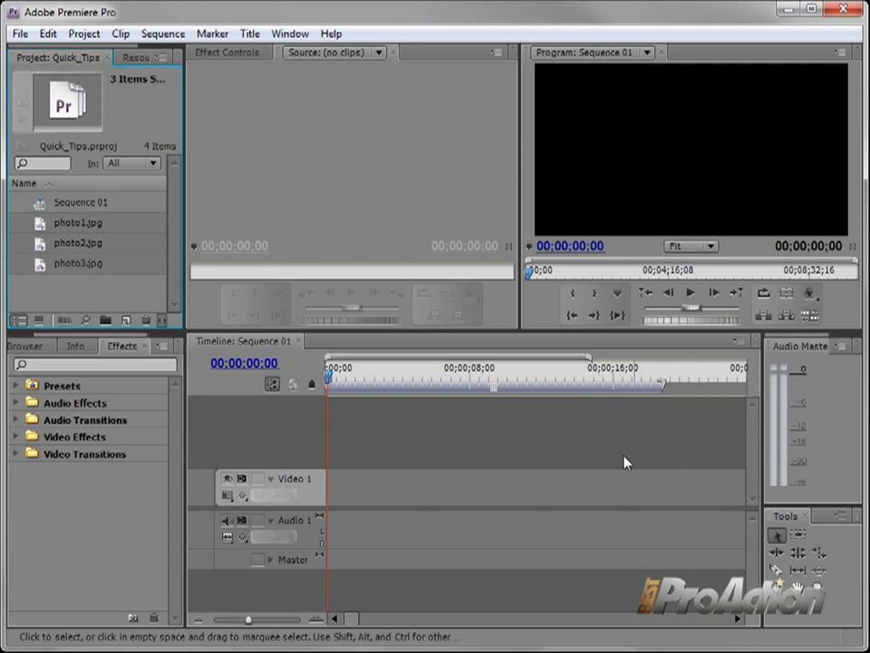
Step: Place photo1.jpg at the start of Video 1 and drag its image up-right in the Program monitor
left_click(79, 263)
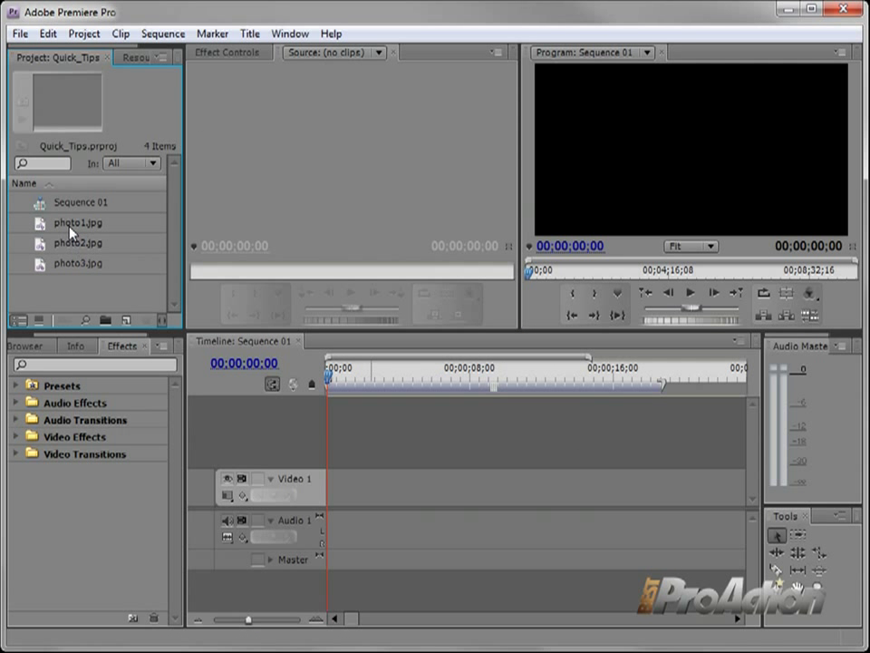
left_click_drag(70, 226, 334, 498)
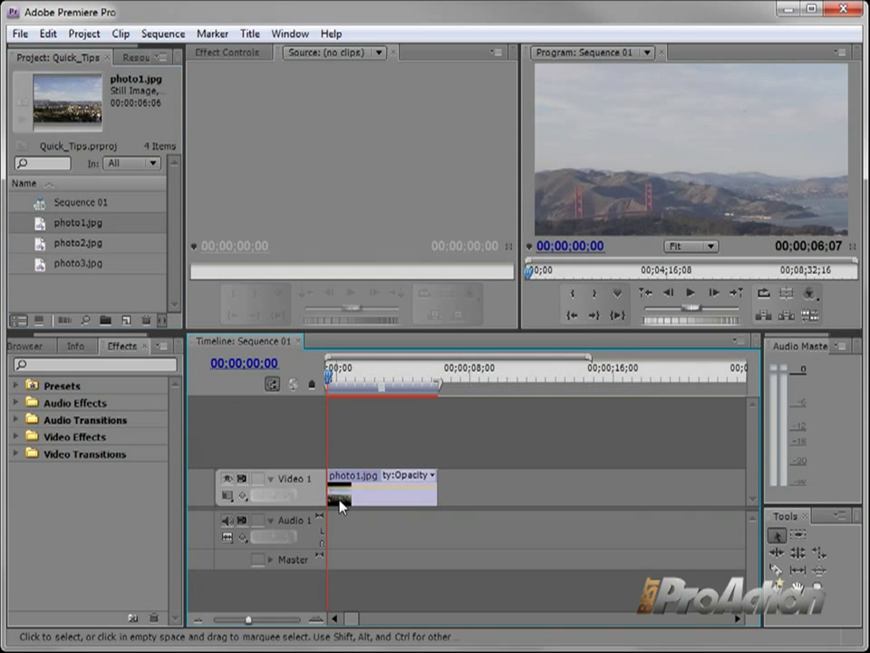
left_click(380, 373)
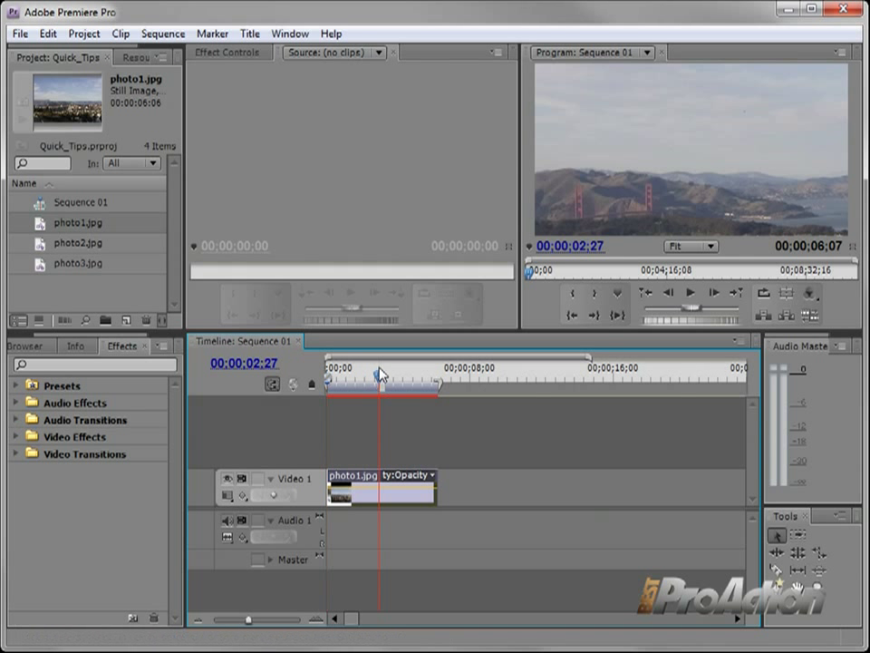
left_click(691, 208)
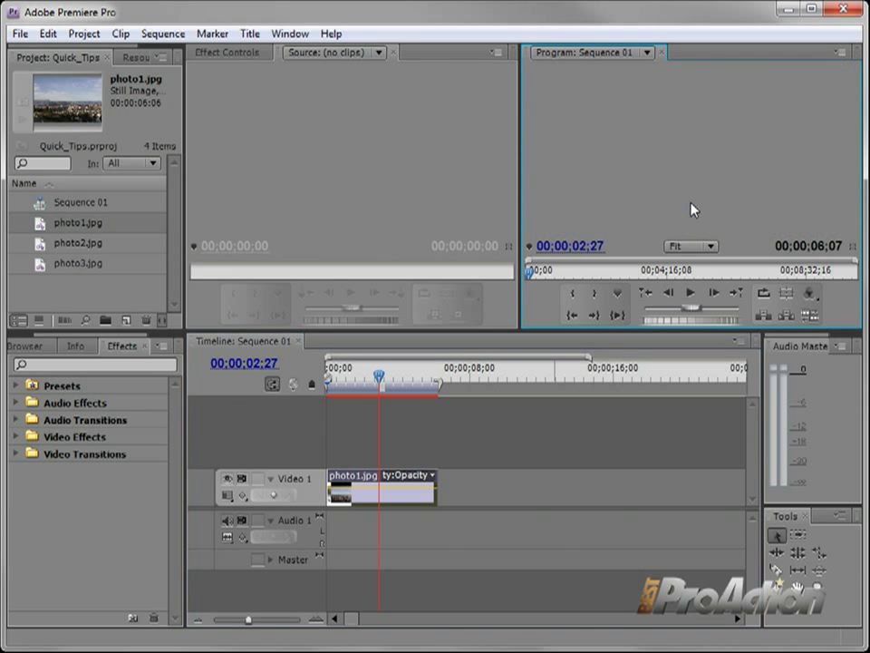
left_click_drag(690, 209, 747, 123)
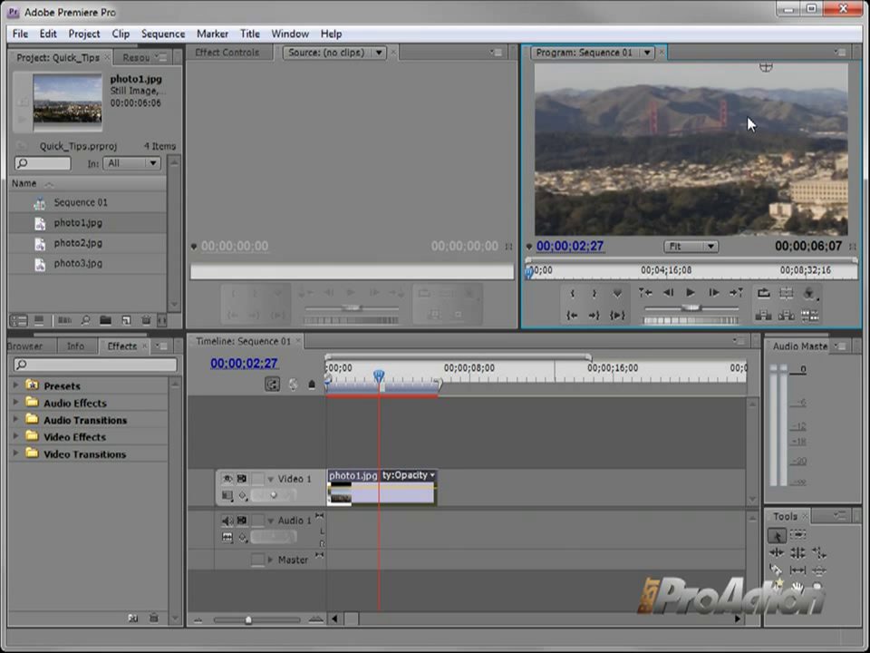
left_click(501, 359)
key("Home")
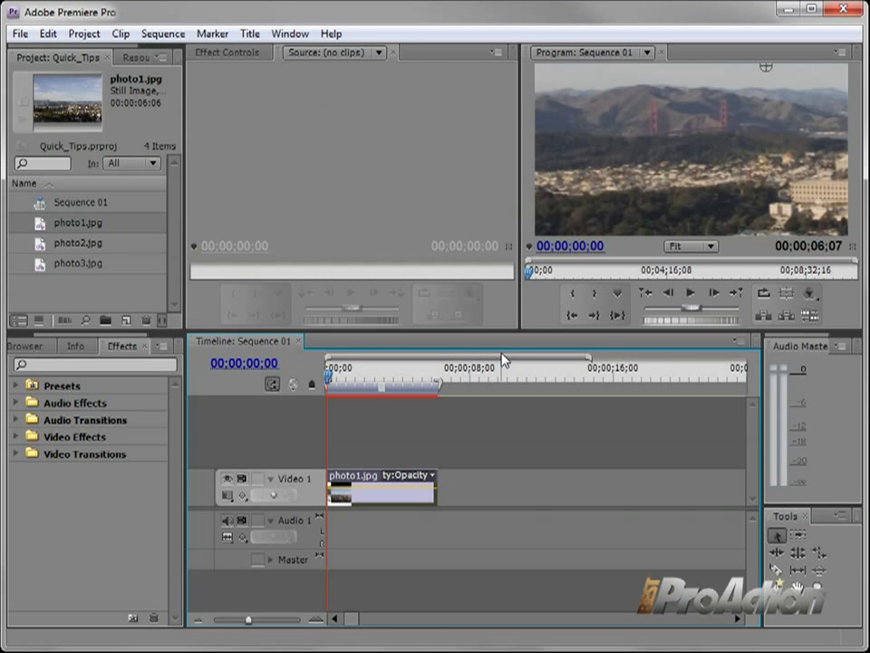
Step: Keyframe photo1.jpg's Motion Scale to 120 at the end of the clip
left_click(249, 53)
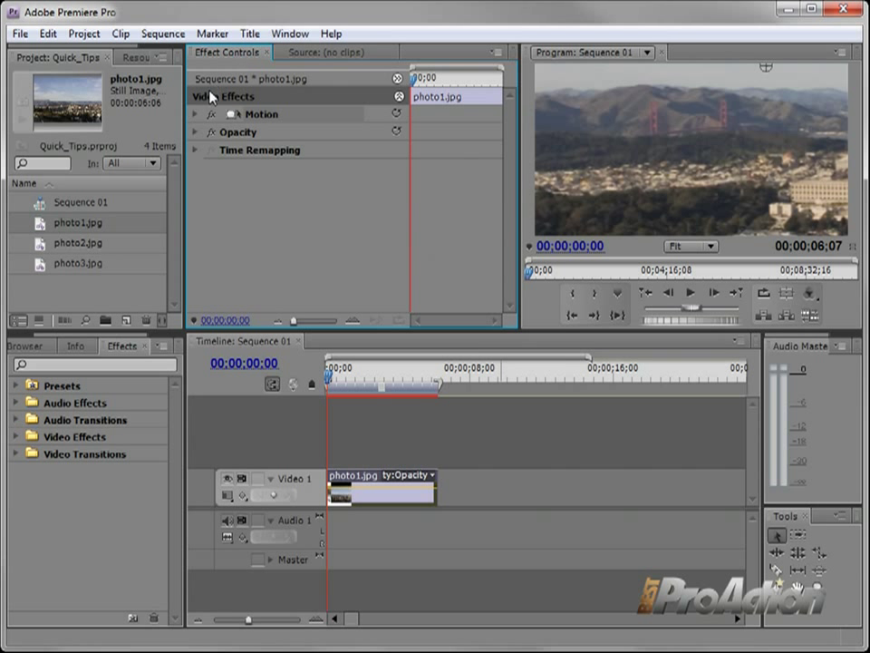
left_click(196, 115)
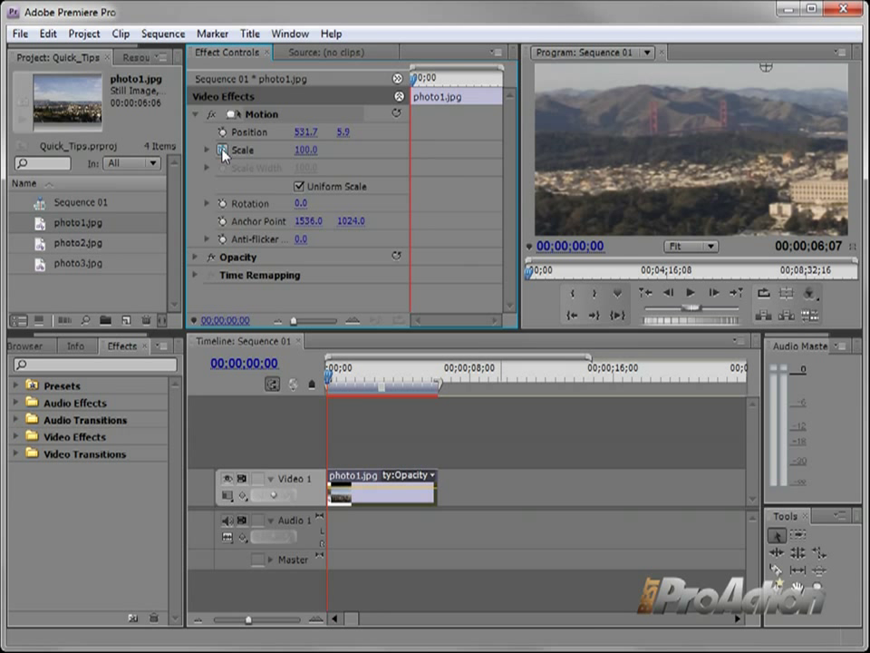
key("End")
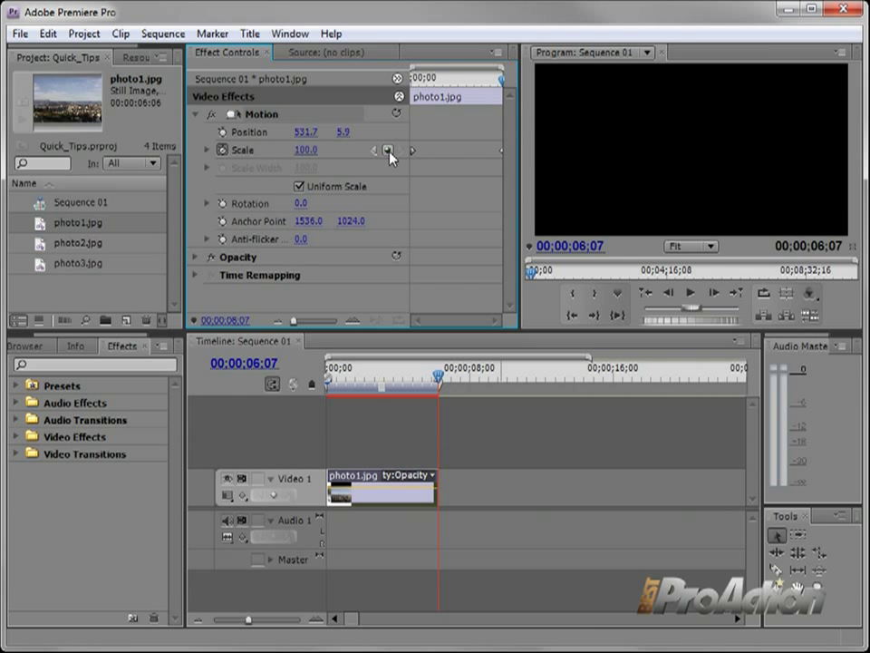
type("12")
Step: Save photo1.jpg's Motion settings as 'Motion Preset'
right_click(300, 116)
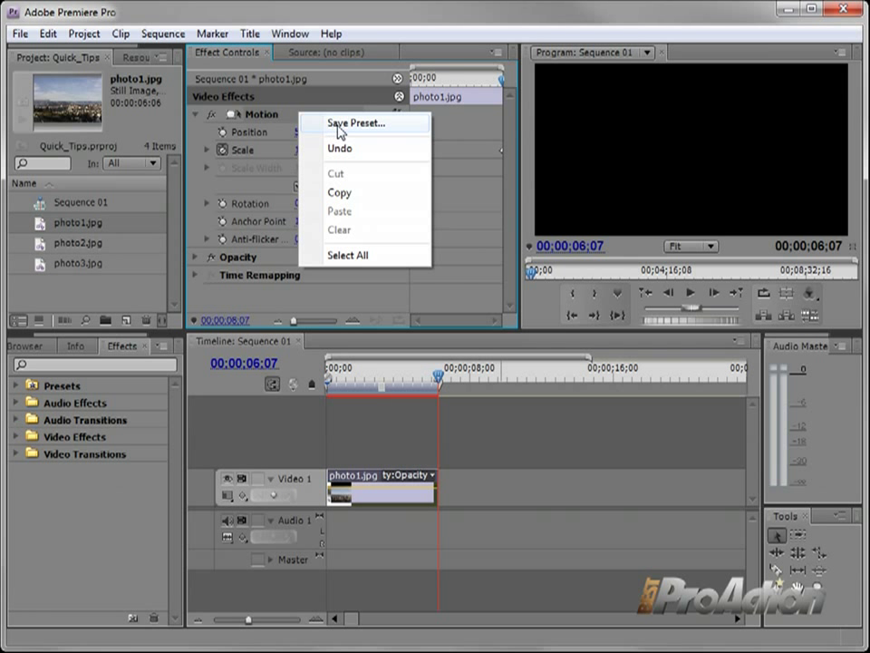
left_click(341, 125)
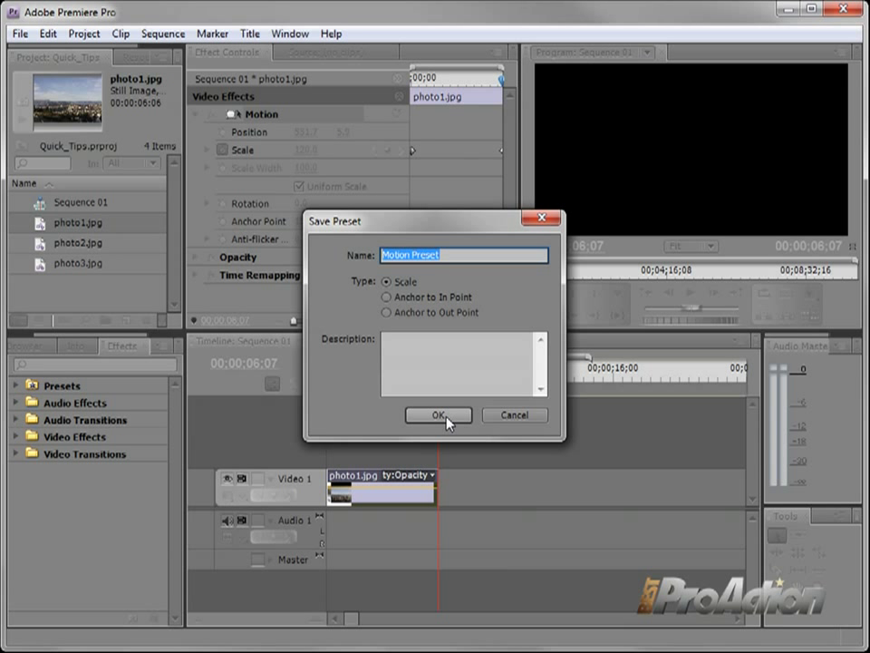
left_click(445, 417)
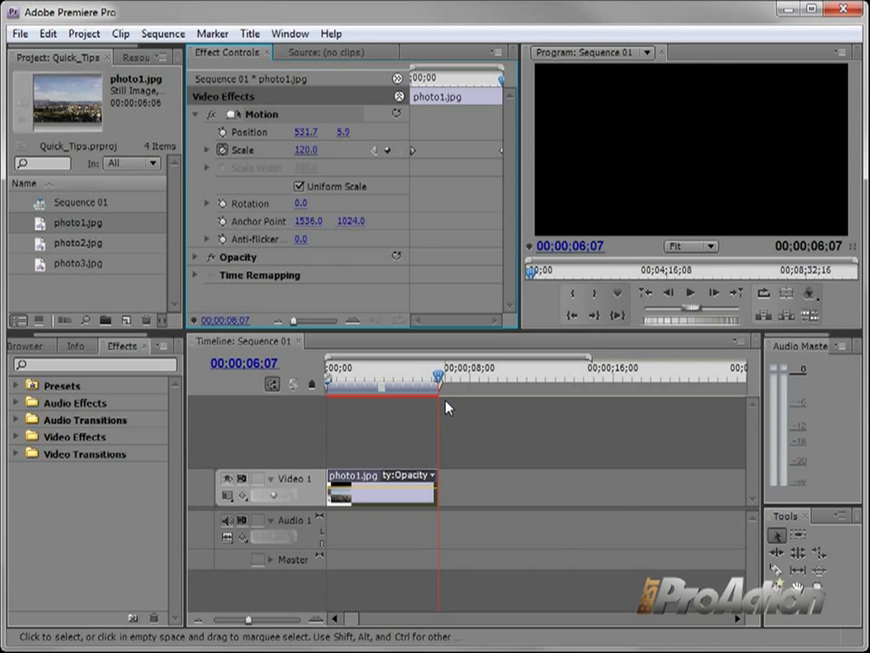
Step: Move photo1.jpg to 00;00;06;07, put photo2.jpg at the track start and apply Motion Preset
left_click_drag(394, 499, 494, 497)
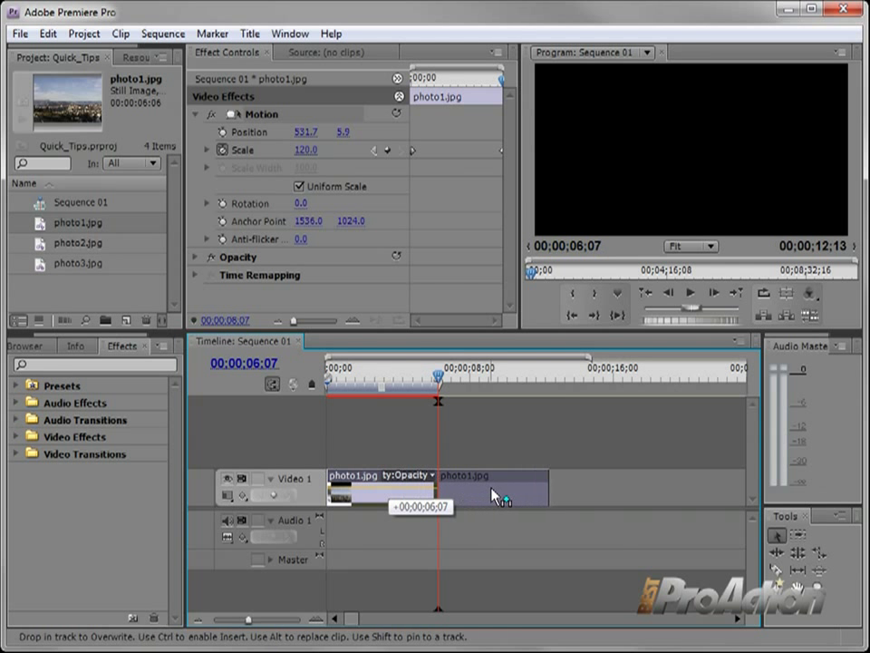
left_click_drag(494, 497, 501, 497)
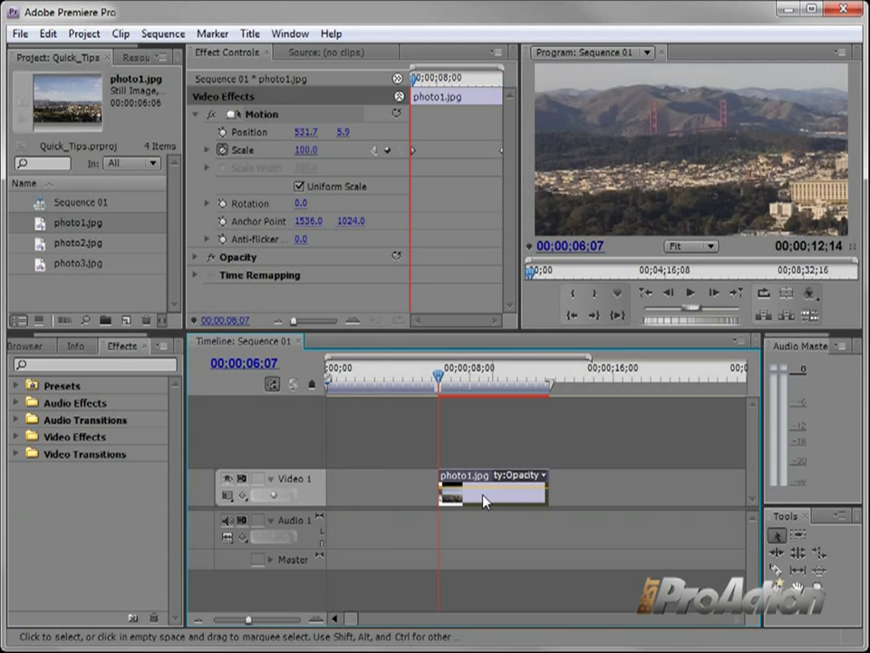
left_click_drag(57, 246, 322, 489)
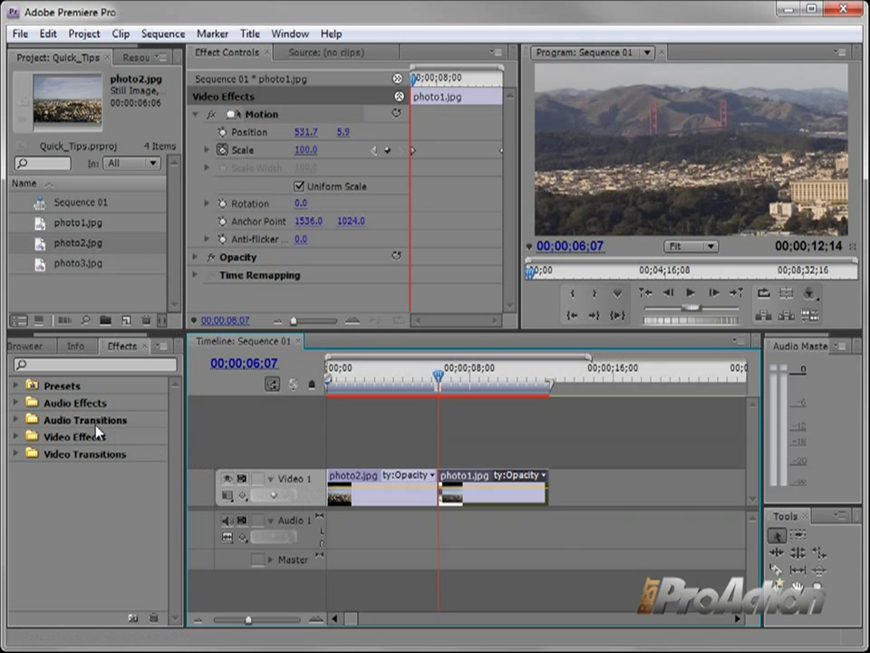
left_click(16, 386)
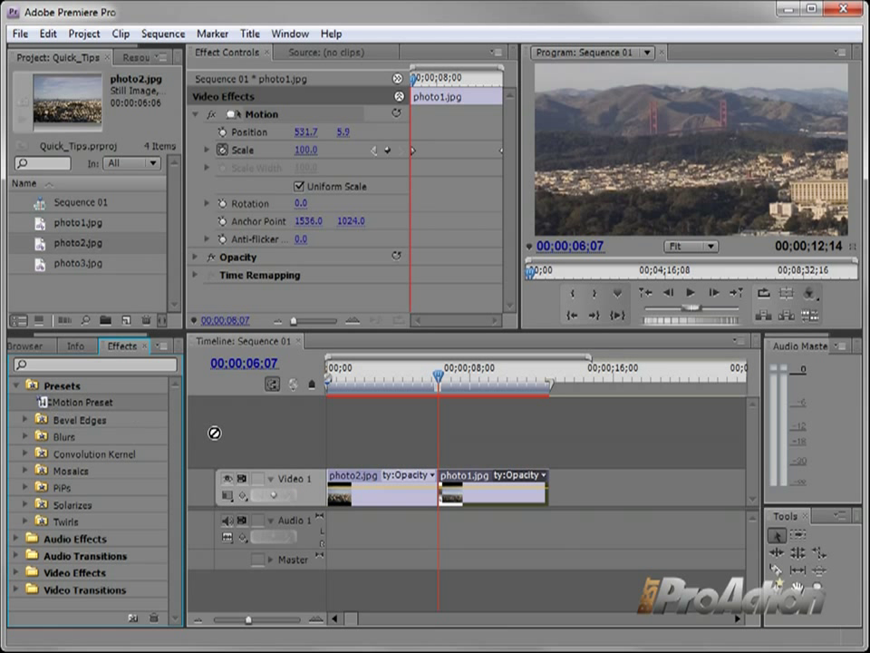
left_click_drag(42, 406, 394, 490)
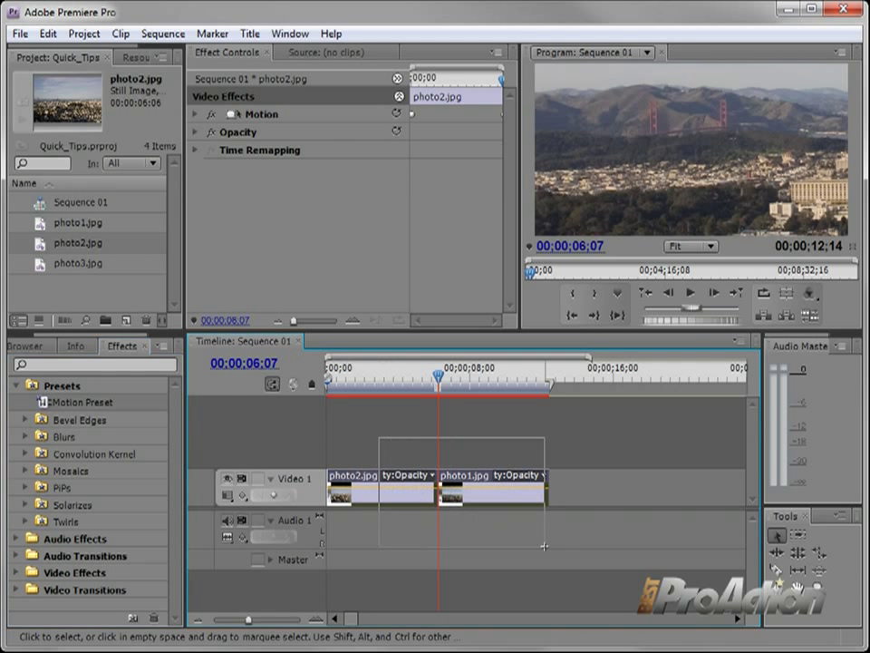
Step: Shift both clips so photo2 starts at 00;00;06;07, then add photo3.jpg first with Motion Preset
left_click_drag(380, 446, 544, 499)
left_click_drag(402, 499, 513, 500)
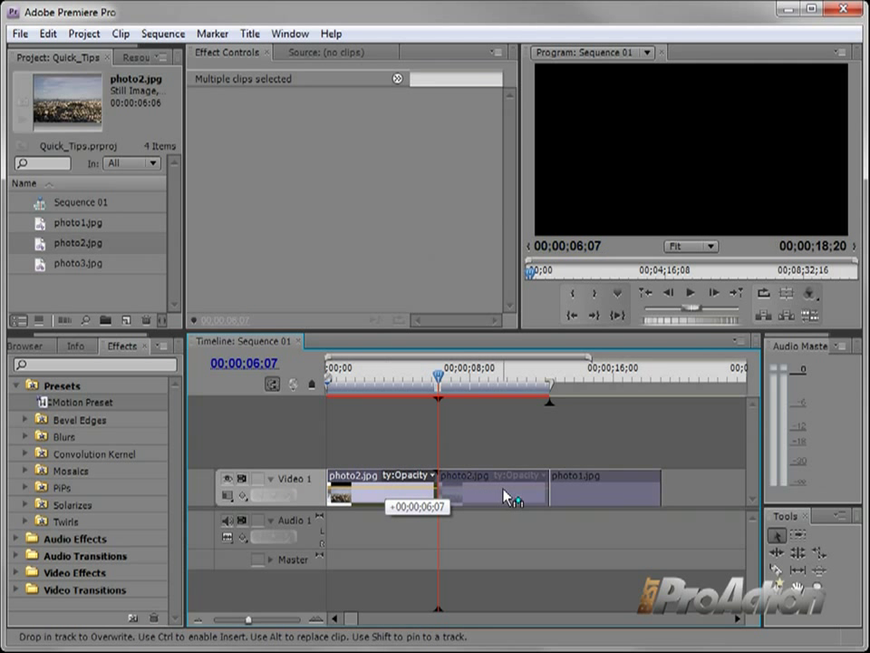
left_click_drag(80, 264, 337, 490)
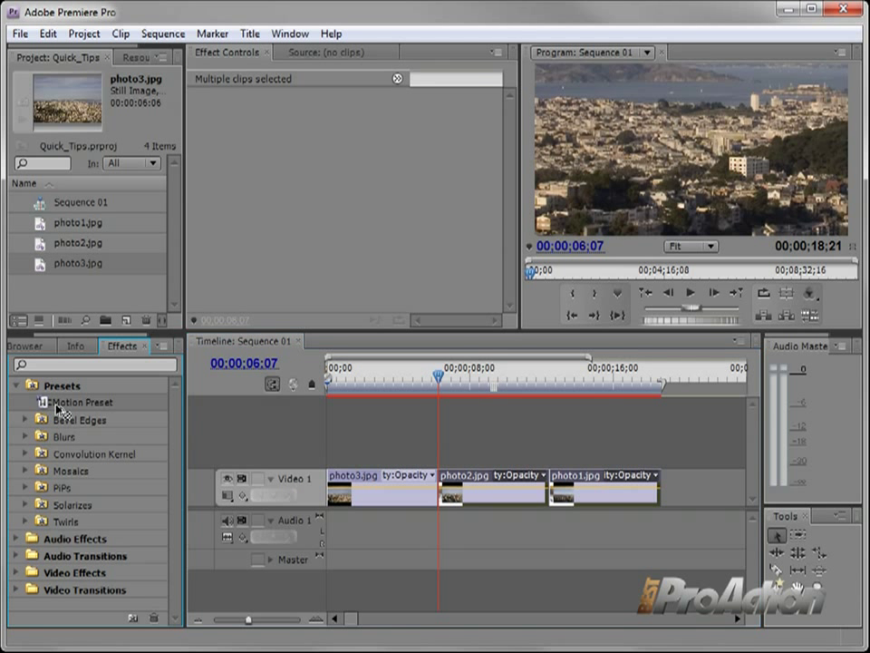
left_click_drag(44, 410, 385, 501)
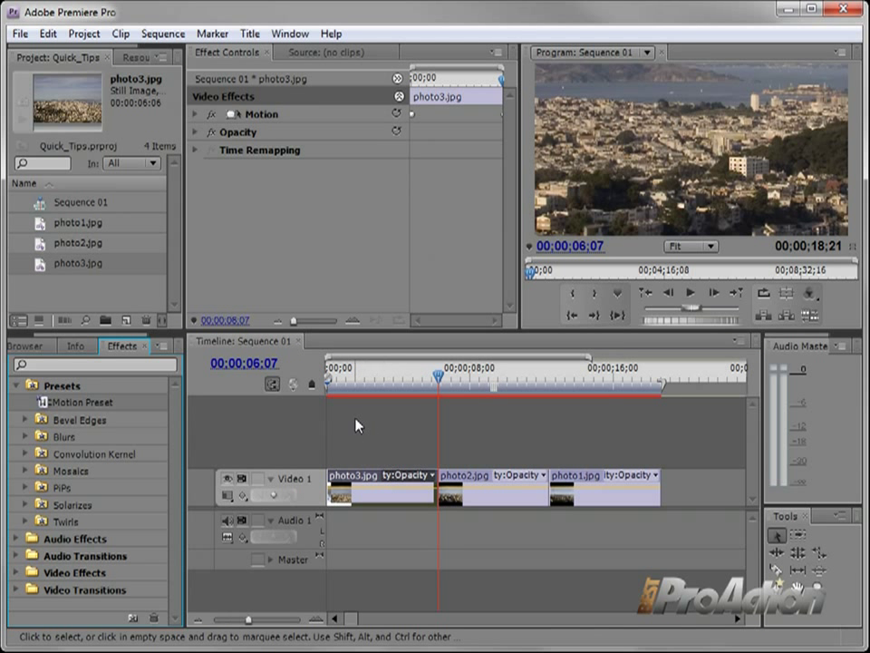
Step: Apply default cross-dissolves between the three selected photo clips and scrub to preview
left_click_drag(331, 418, 564, 524)
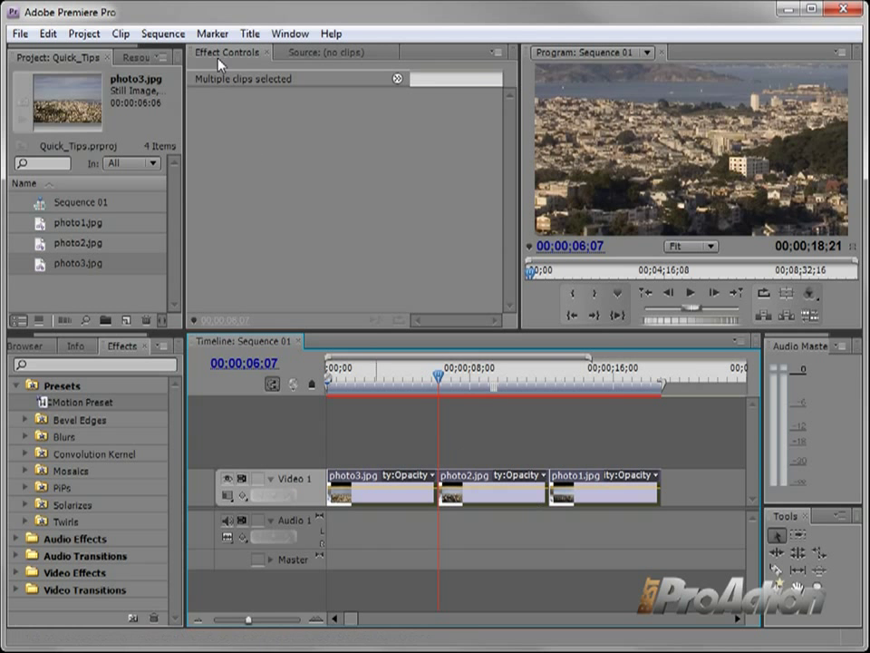
left_click(163, 34)
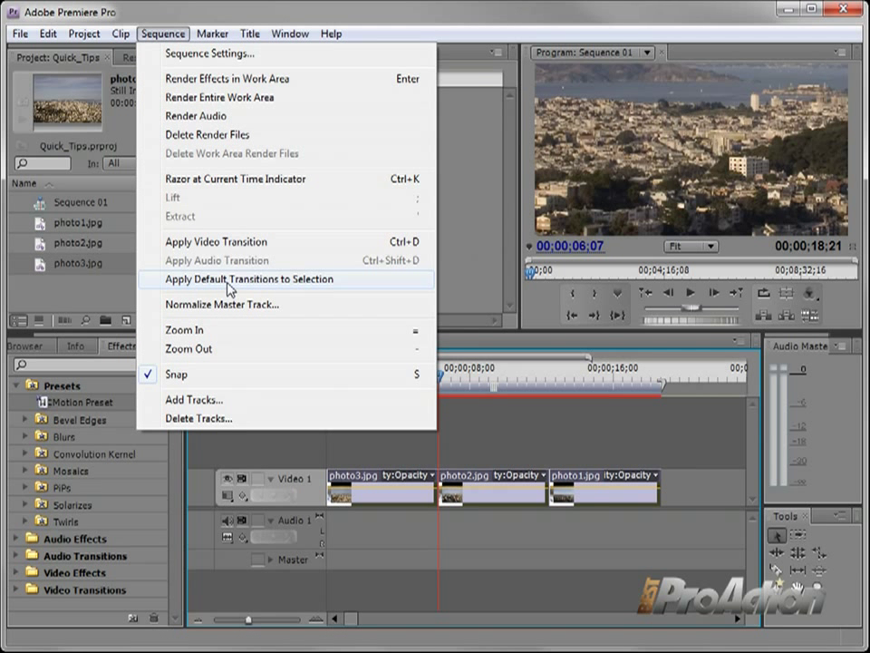
left_click(230, 279)
left_click_drag(430, 392, 542, 396)
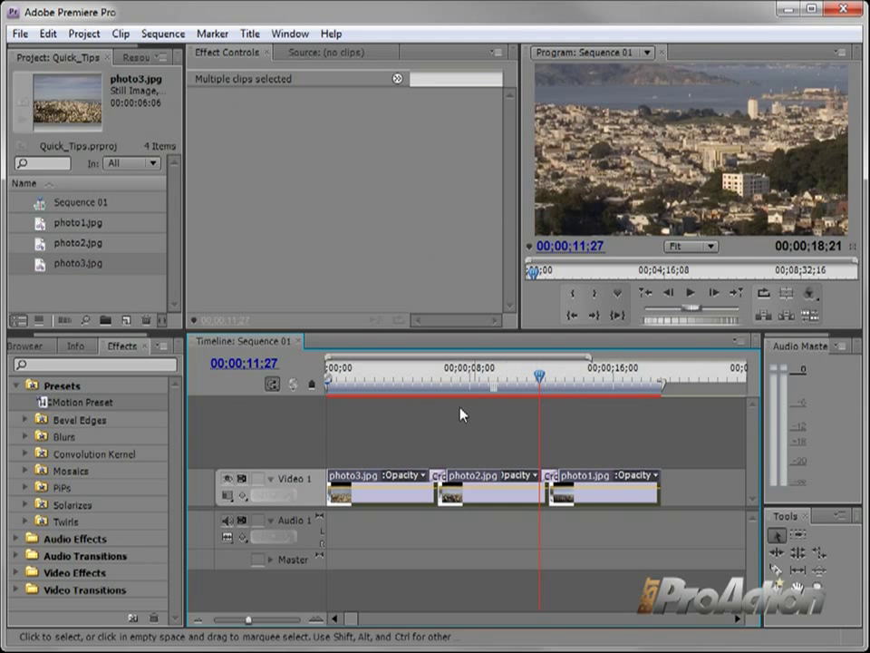
left_click(20, 387)
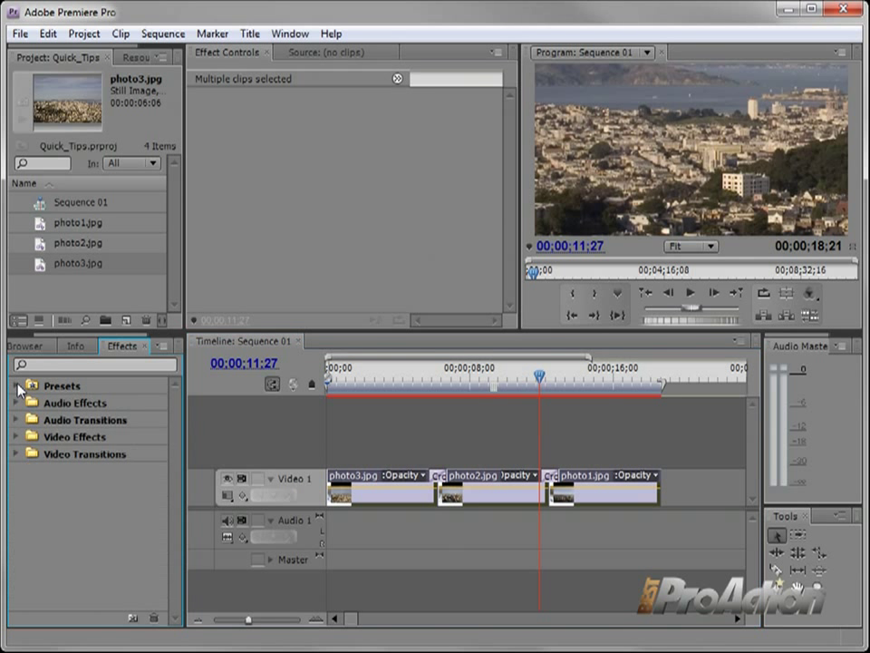
Step: Add Dip to Black at the start of photo3.jpg and the end of photo1.jpg
left_click(15, 454)
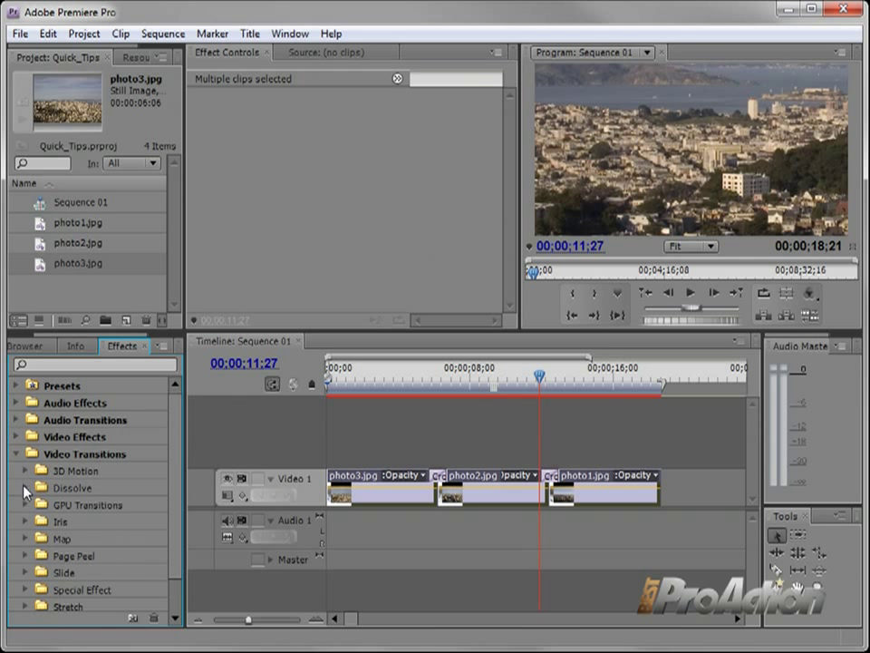
left_click(25, 488)
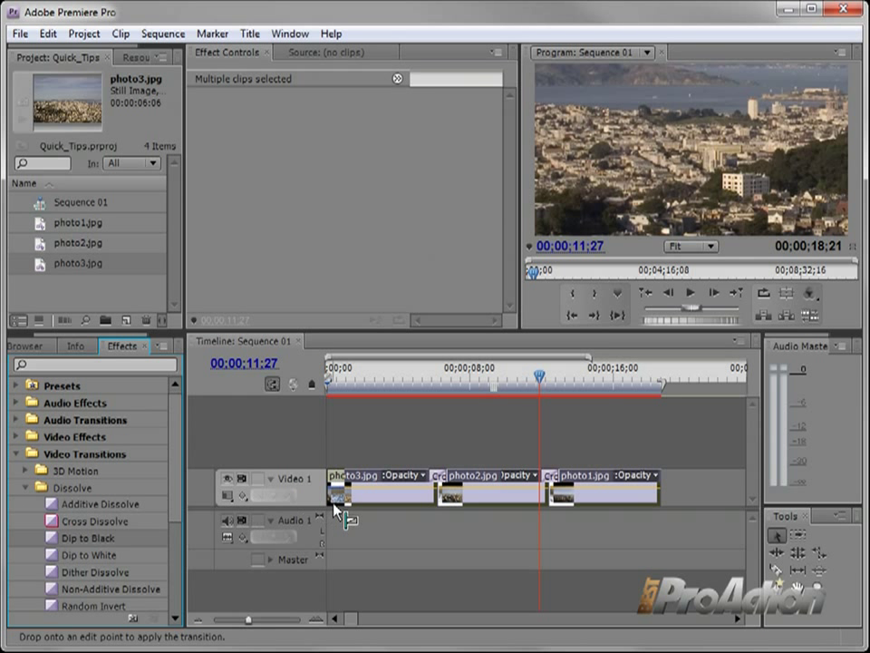
left_click_drag(54, 543, 333, 495)
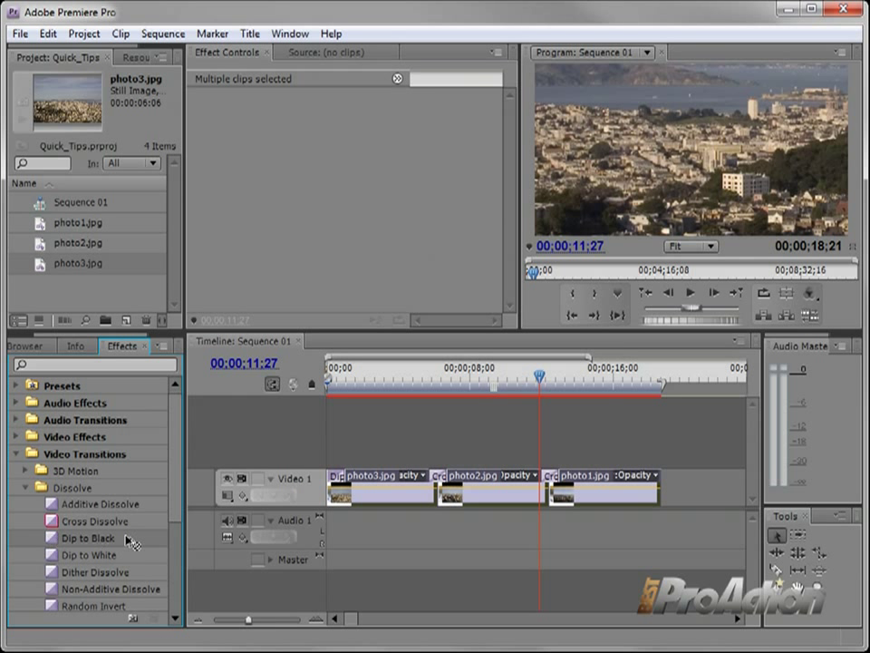
mouse_move(91, 542)
left_mouse_down()
mouse_move(649, 491)
mouse_move(614, 473)
left_mouse_up()
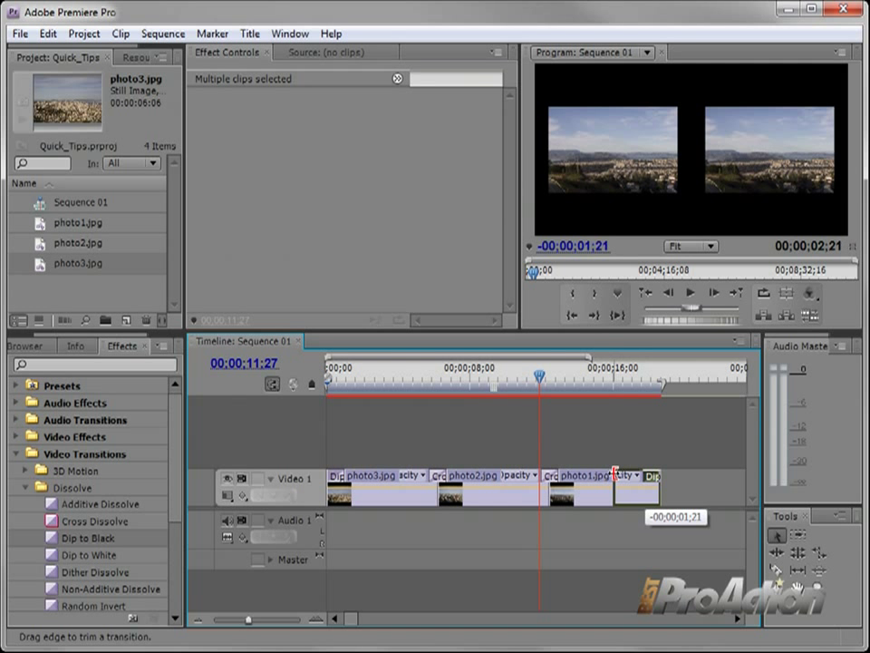
left_click(613, 476)
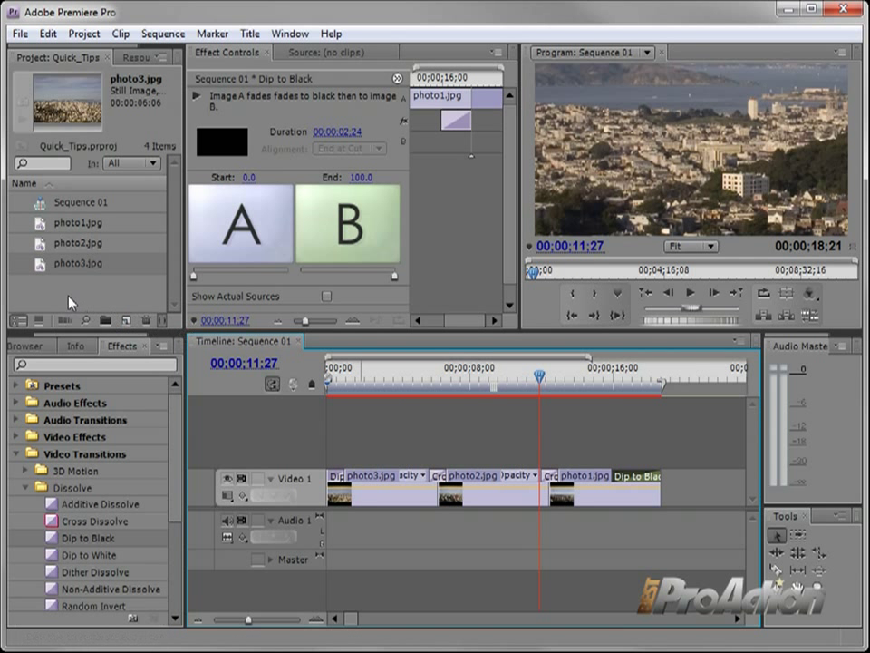
Step: Import Sleep Away.mp3 from Music > Sample Music and open it in the Source monitor
left_click(20, 34)
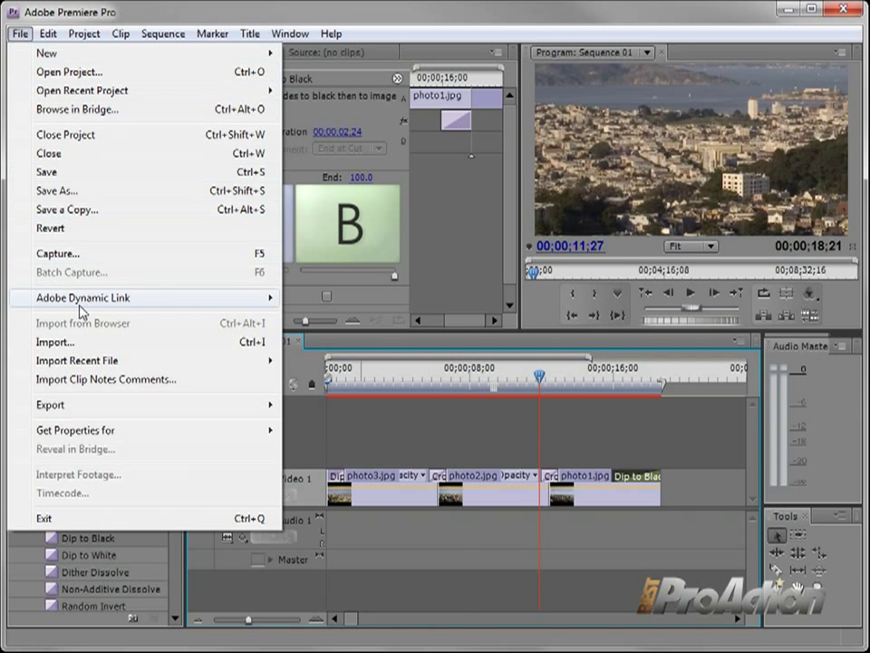
left_click(82, 347)
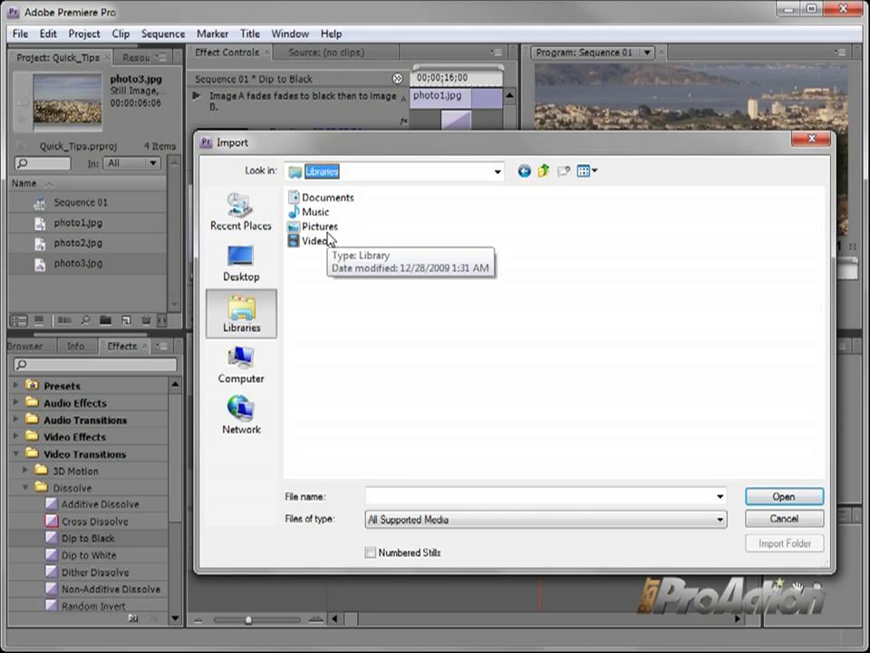
double_click(317, 212)
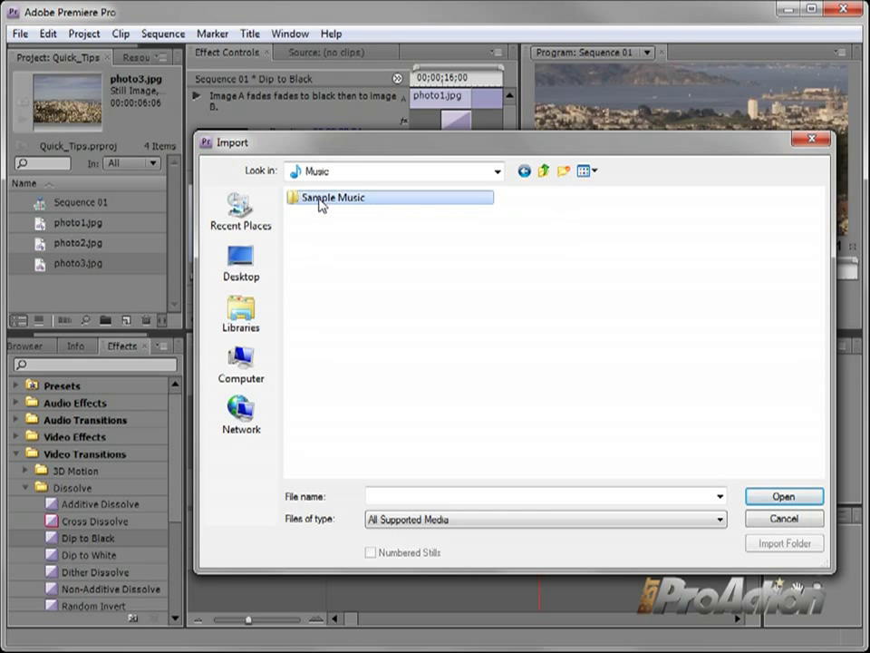
double_click(319, 201)
double_click(325, 227)
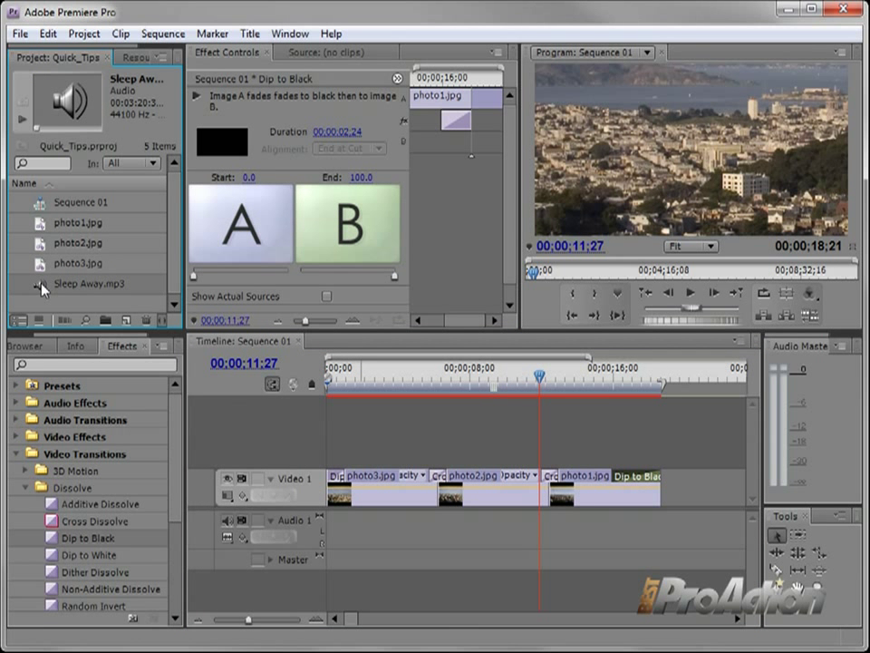
double_click(42, 286)
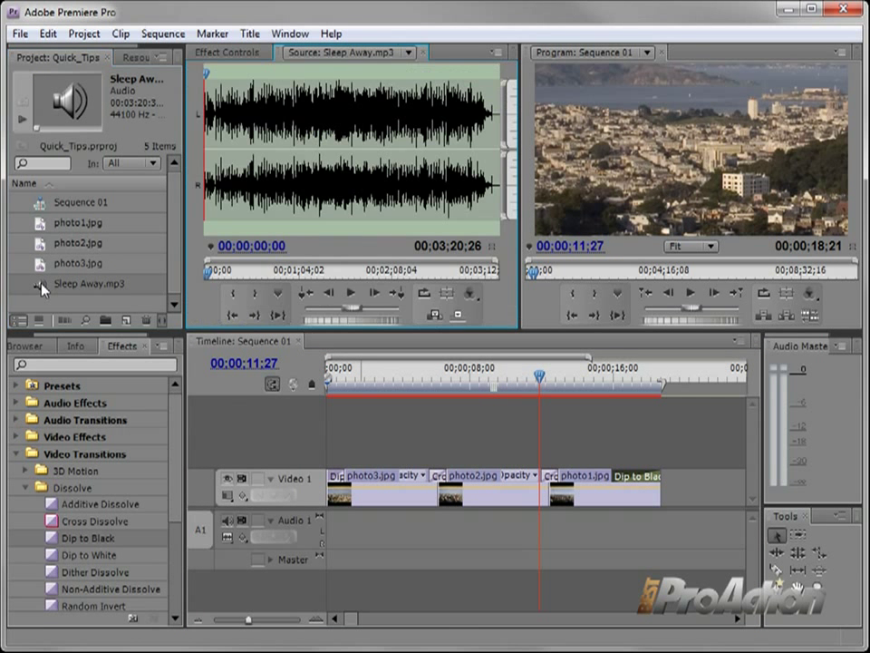
Step: Mark the song's In point at 00;02;45;04 and Out point at 00;03;12;21
left_click(447, 272)
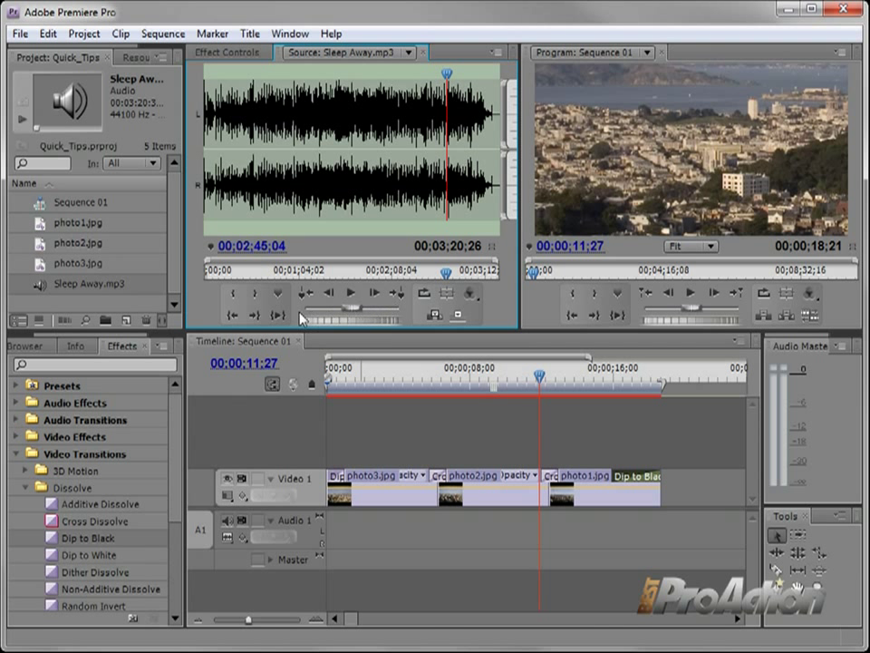
left_click(232, 295)
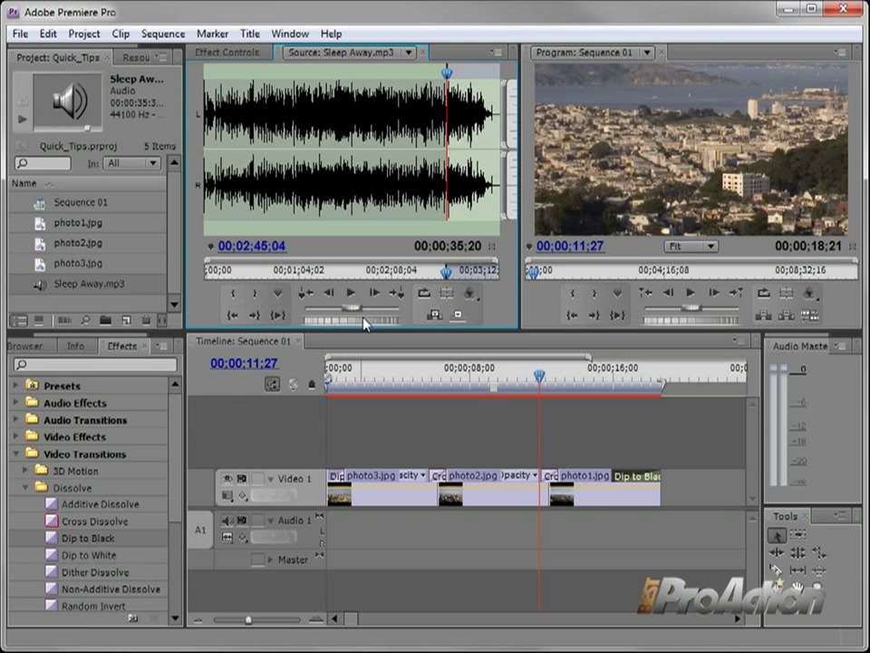
left_click(488, 274)
left_click(257, 296)
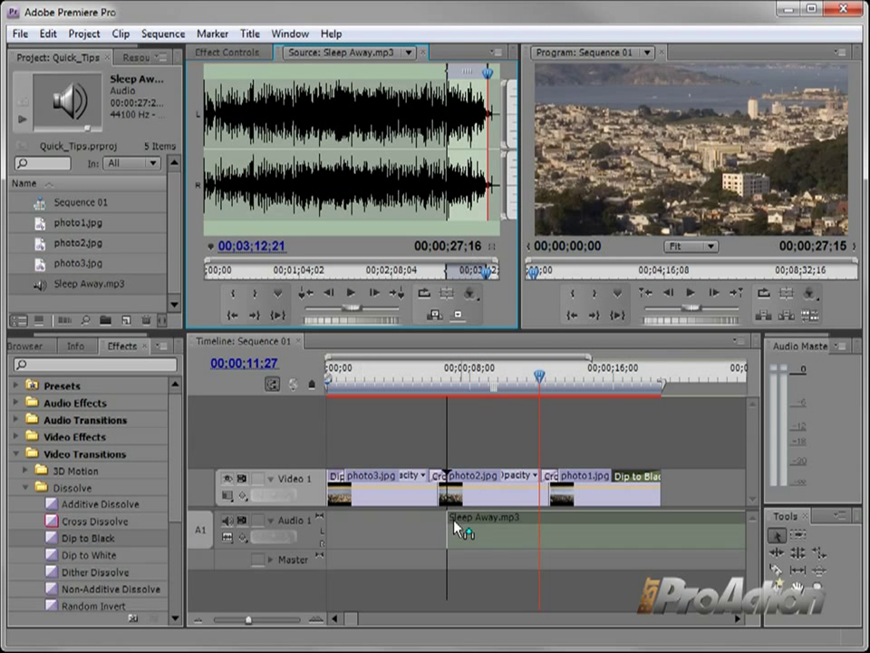
Step: Place the song excerpt on Audio 1, reposition it and shorten its end
mouse_move(471, 231)
left_mouse_down()
mouse_move(329, 528)
mouse_move(575, 528)
left_mouse_up()
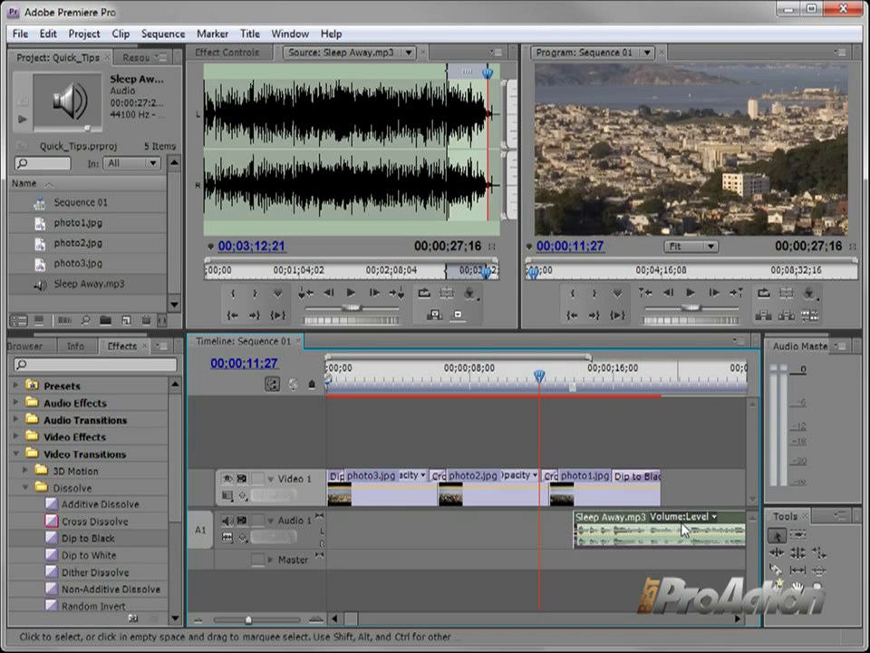
left_click_drag(741, 521, 571, 528)
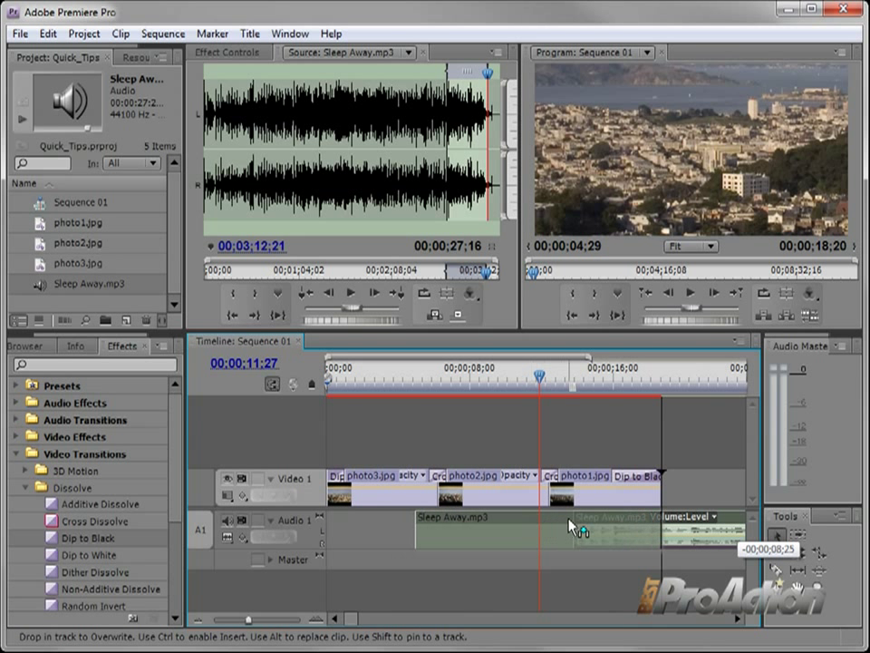
left_click_drag(658, 522, 611, 521)
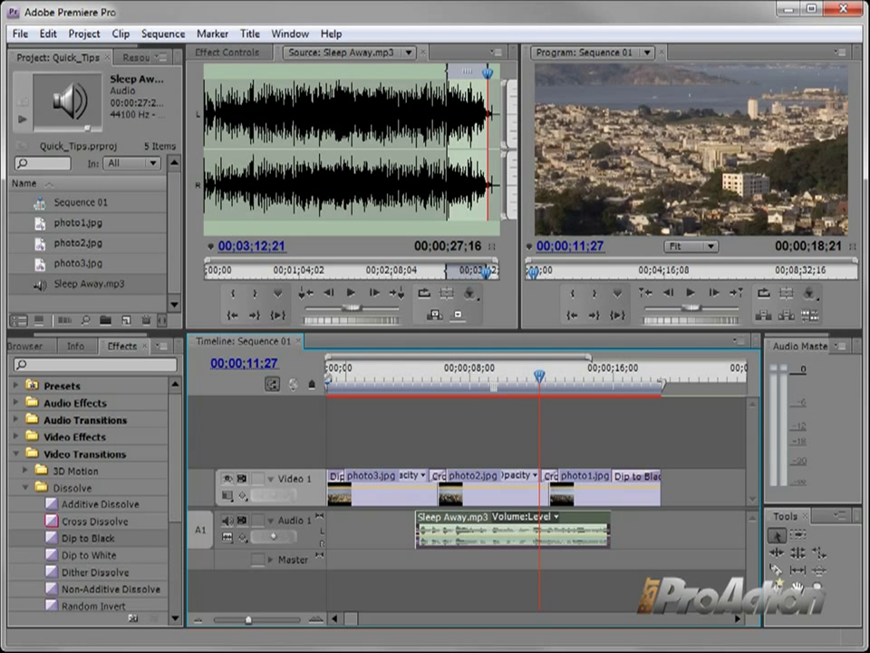
left_click(17, 452)
Step: Add Constant Power crossfades at both ends of the music clip and lengthen its end slightly
left_click(16, 418)
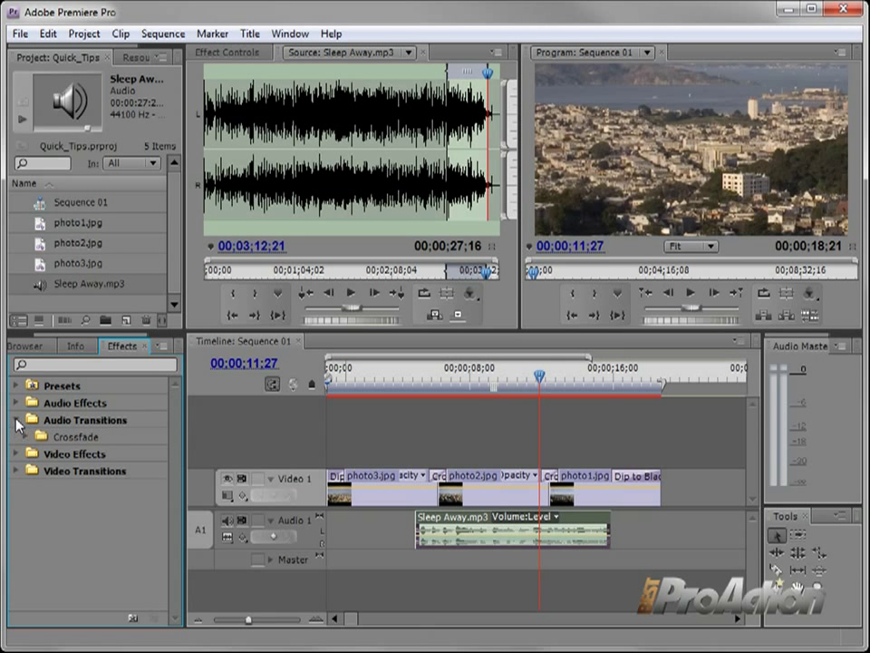
left_click(23, 437)
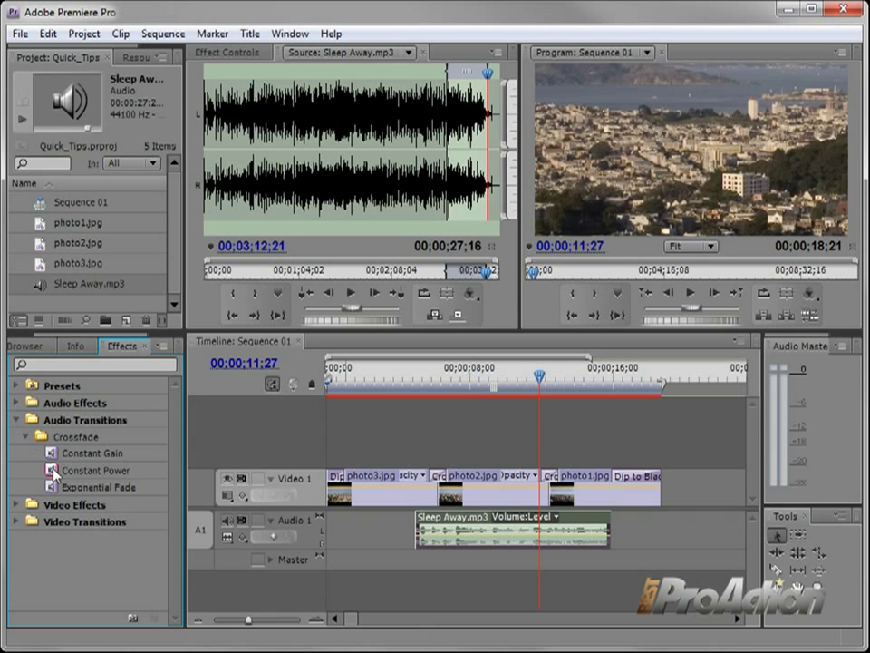
left_click_drag(54, 472, 542, 518)
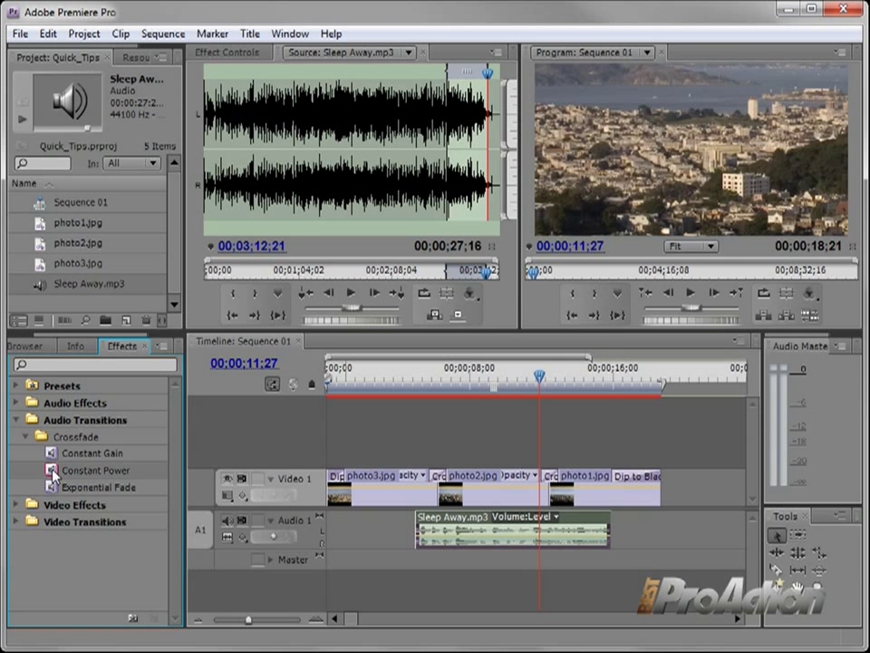
left_click_drag(611, 524, 519, 526)
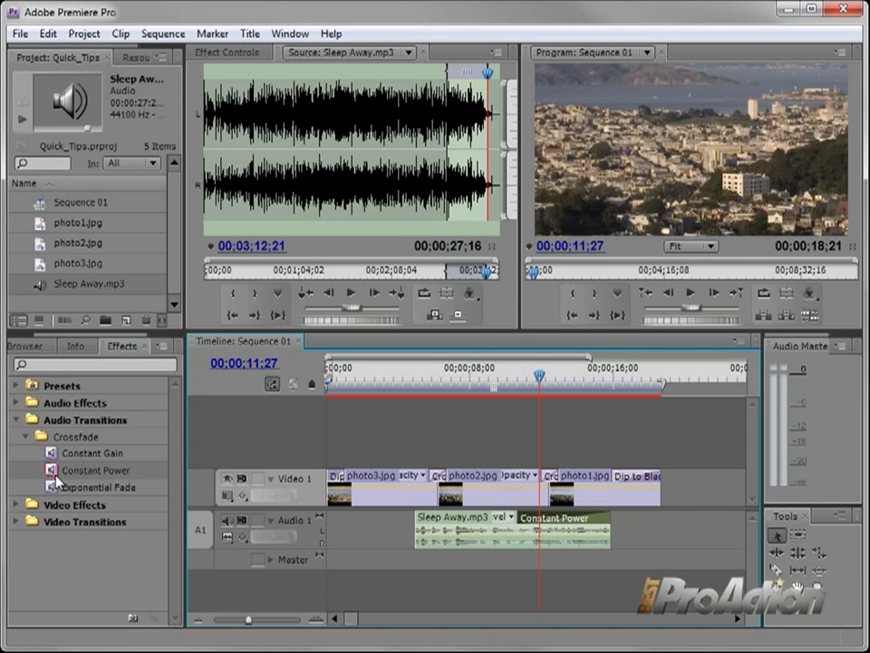
mouse_move(104, 471)
left_mouse_down()
mouse_move(416, 522)
mouse_move(330, 524)
left_mouse_up()
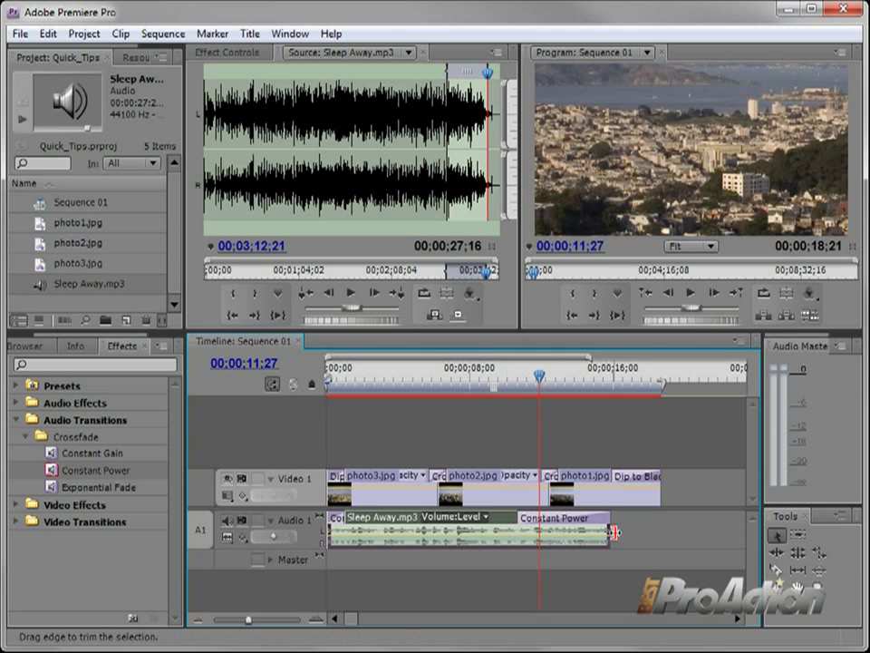
left_click_drag(611, 523, 634, 526)
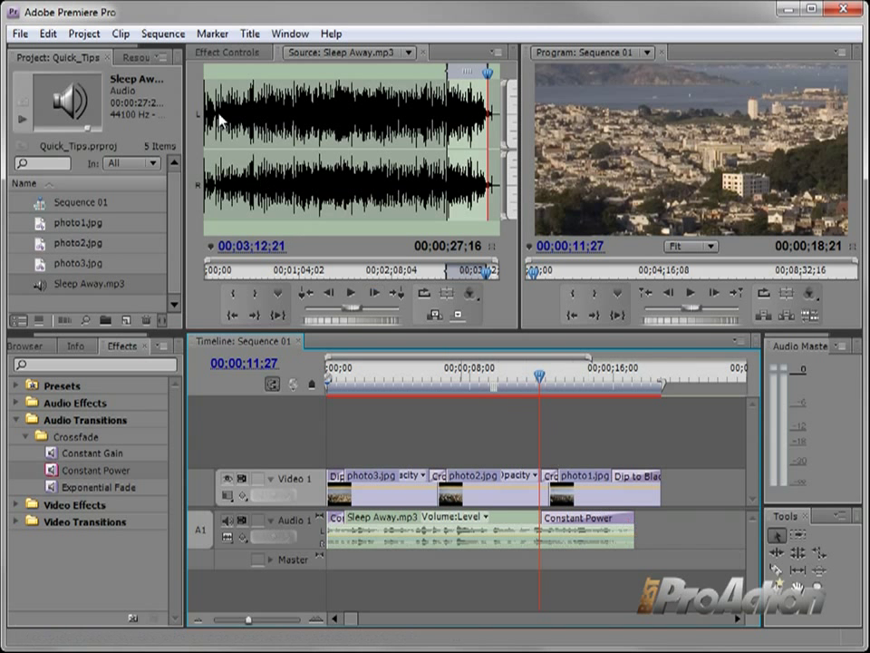
left_click(163, 33)
Step: Render the sequence's effects in the work area for smooth preview playback
left_click(196, 78)
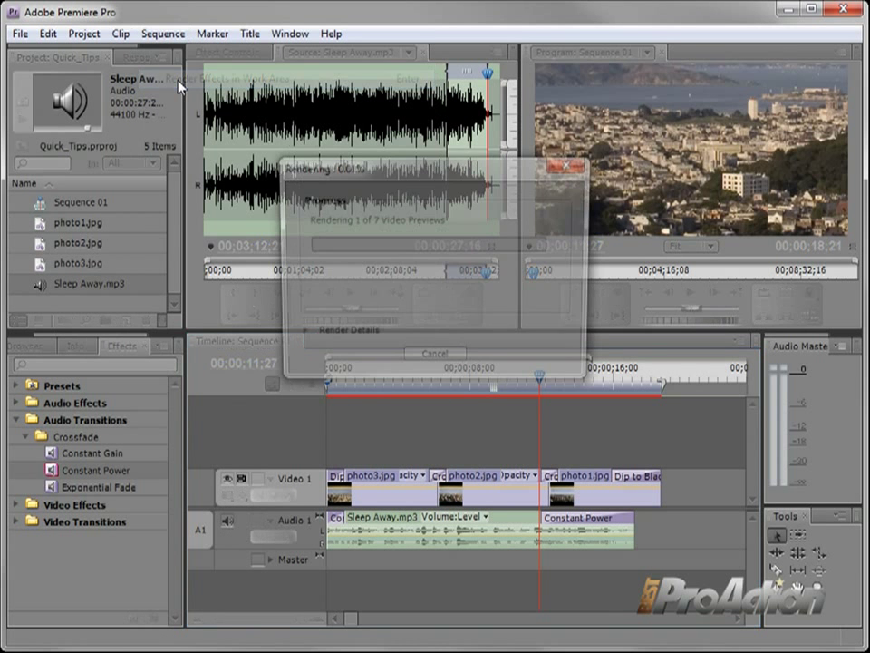